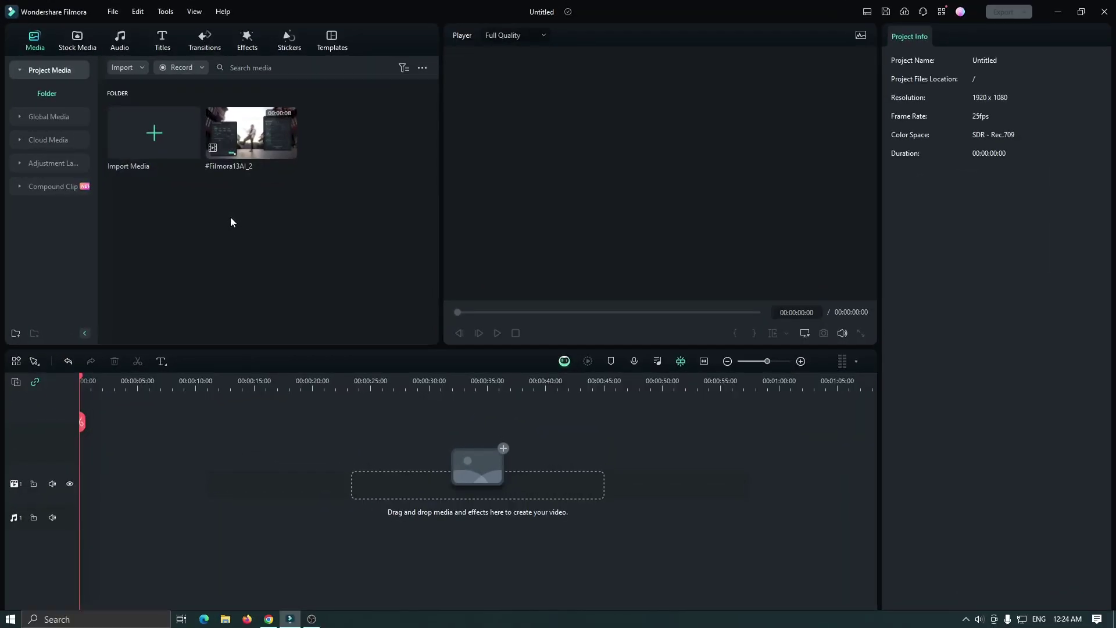
# Put the 8-second dance clip on the video track, answer the frame-rate prompt, and preview it.
pyautogui.moveTo(250, 141); pyautogui.dragTo(93, 494)
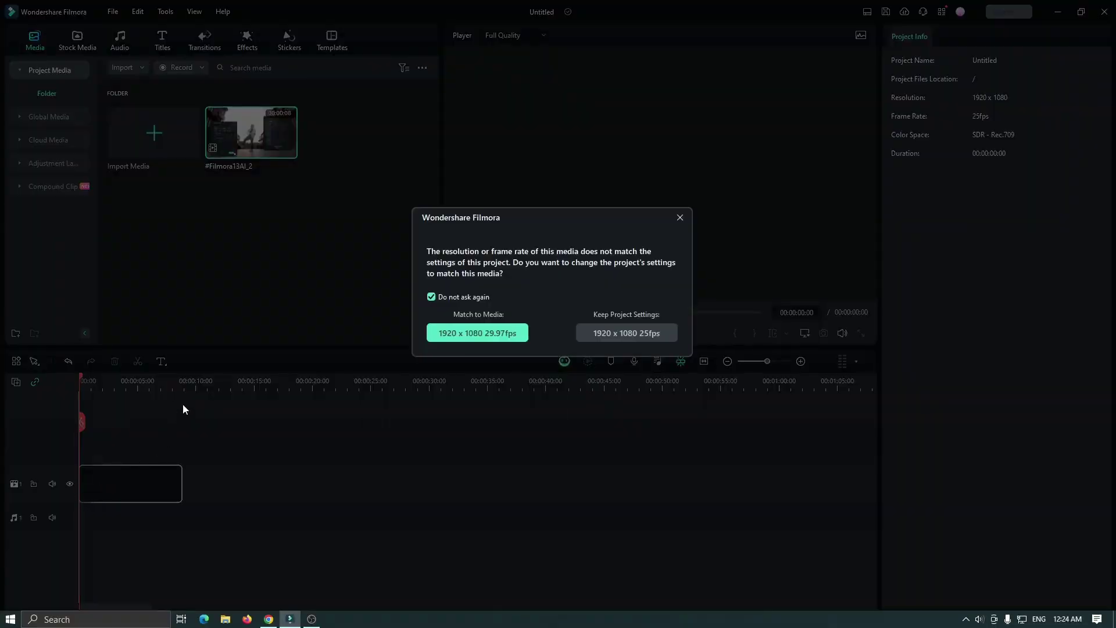
pyautogui.click(627, 333)
pyautogui.press('space')
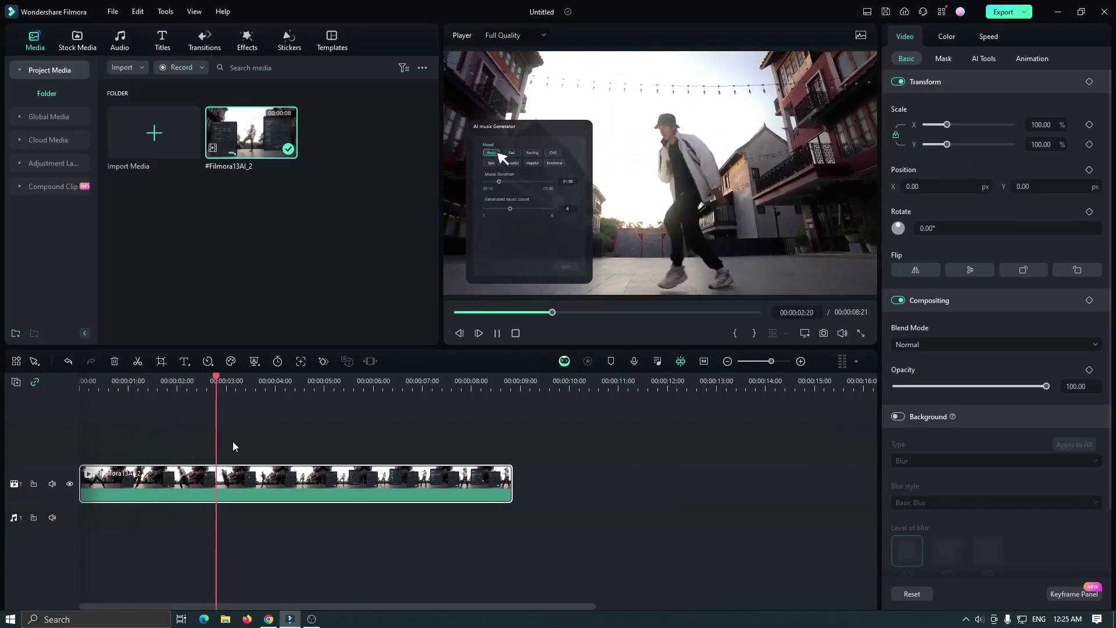
pyautogui.press('space')
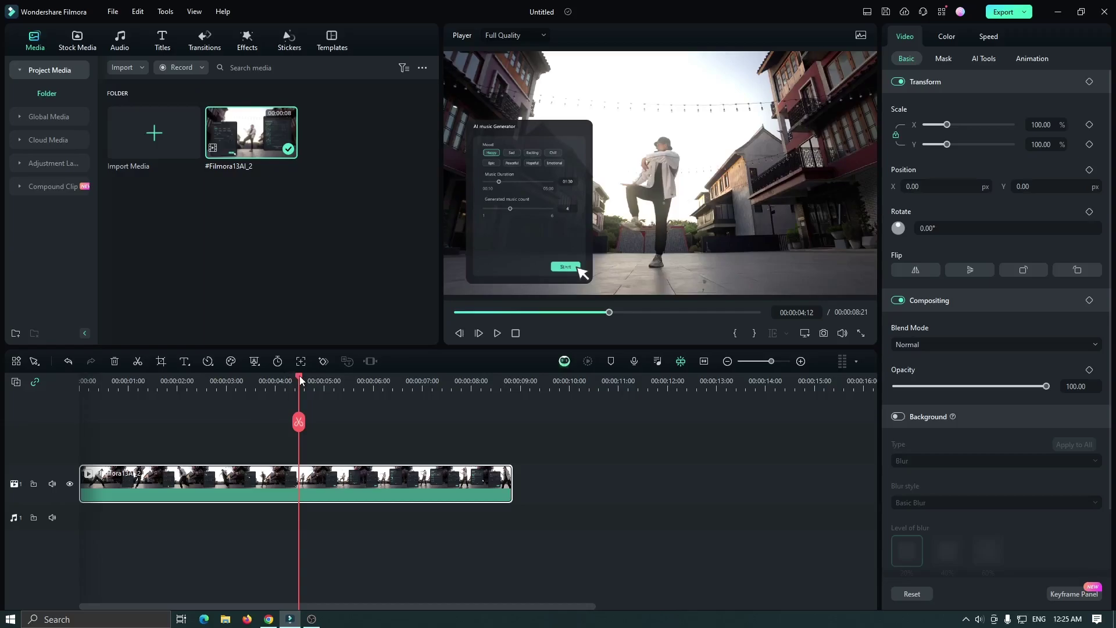
# Rewind the playhead and launch the AI Music Generator from the Audio library's AI Music section.
pyautogui.moveTo(299, 378); pyautogui.dragTo(80, 385)
pyautogui.click(127, 43)
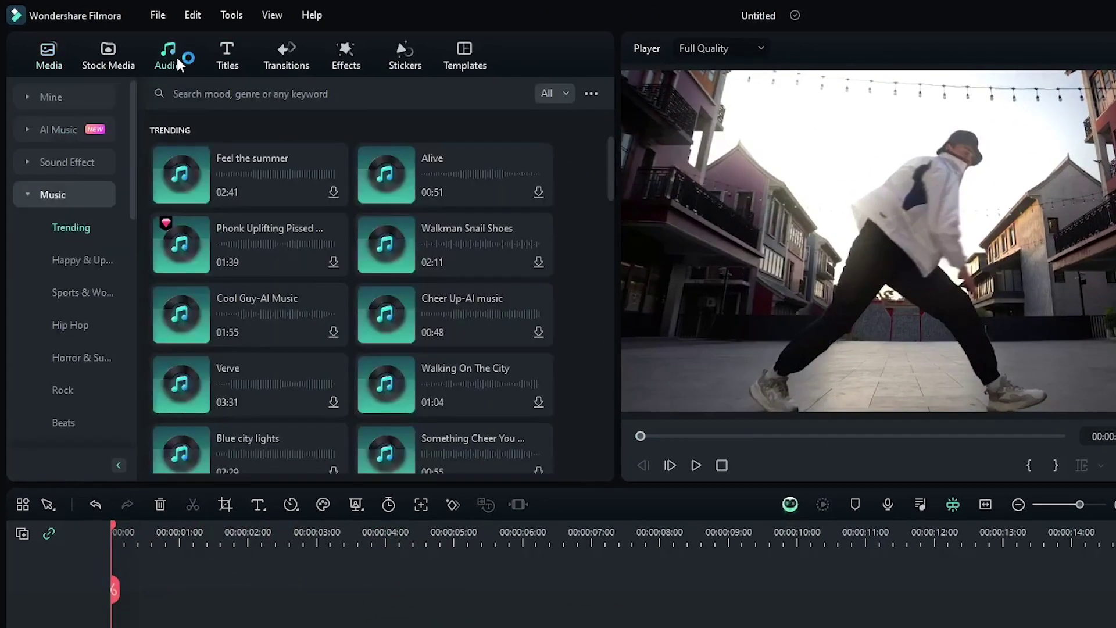
pyautogui.click(54, 130)
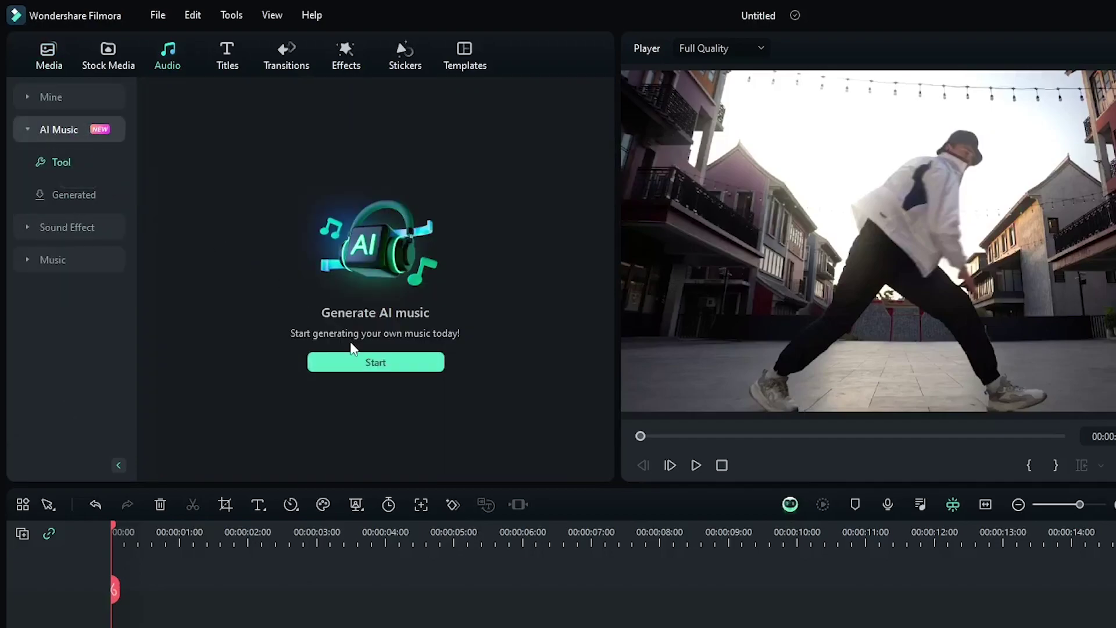
pyautogui.click(357, 366)
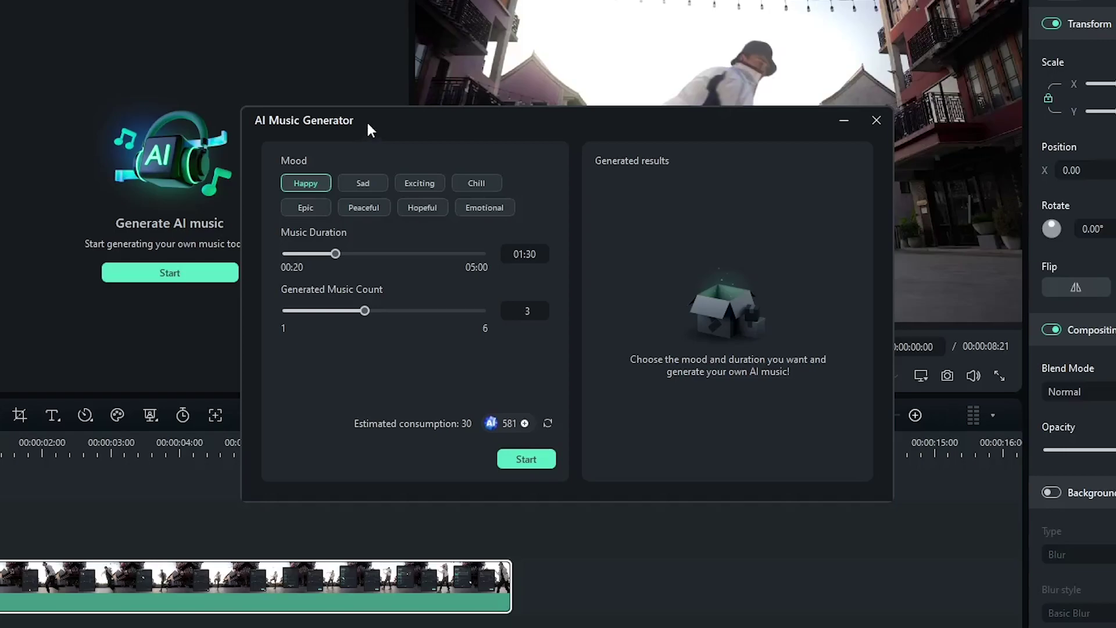
# Pick the Exciting mood with one-minute duration and 3 tracks, generating Exciting_001 to Exciting_003.
pyautogui.moveTo(365, 128); pyautogui.dragTo(345, 121)
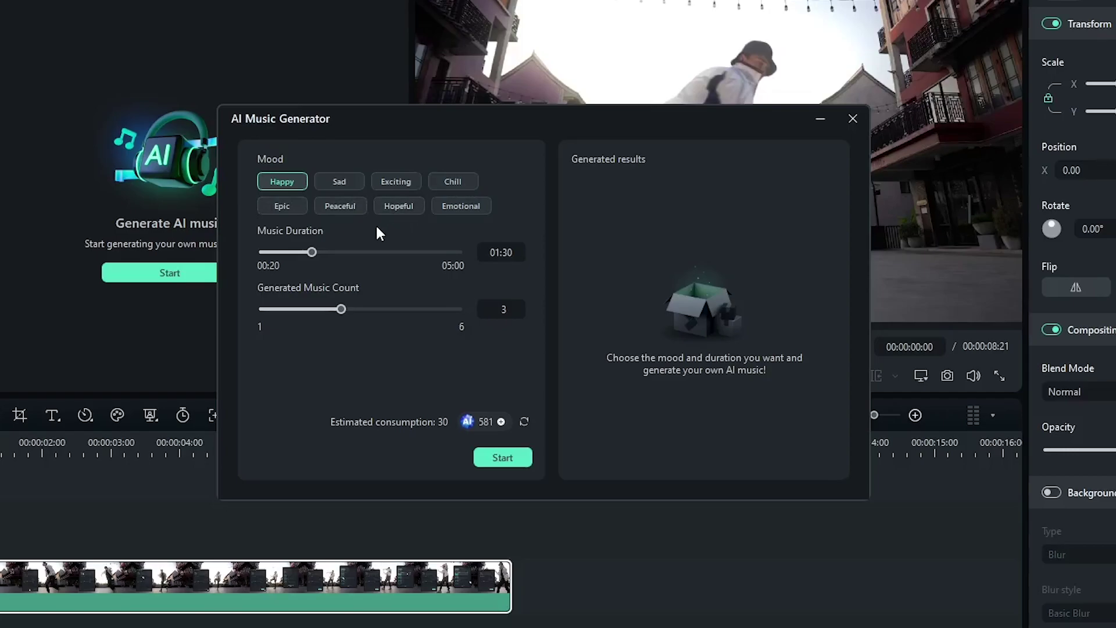
pyautogui.click(398, 183)
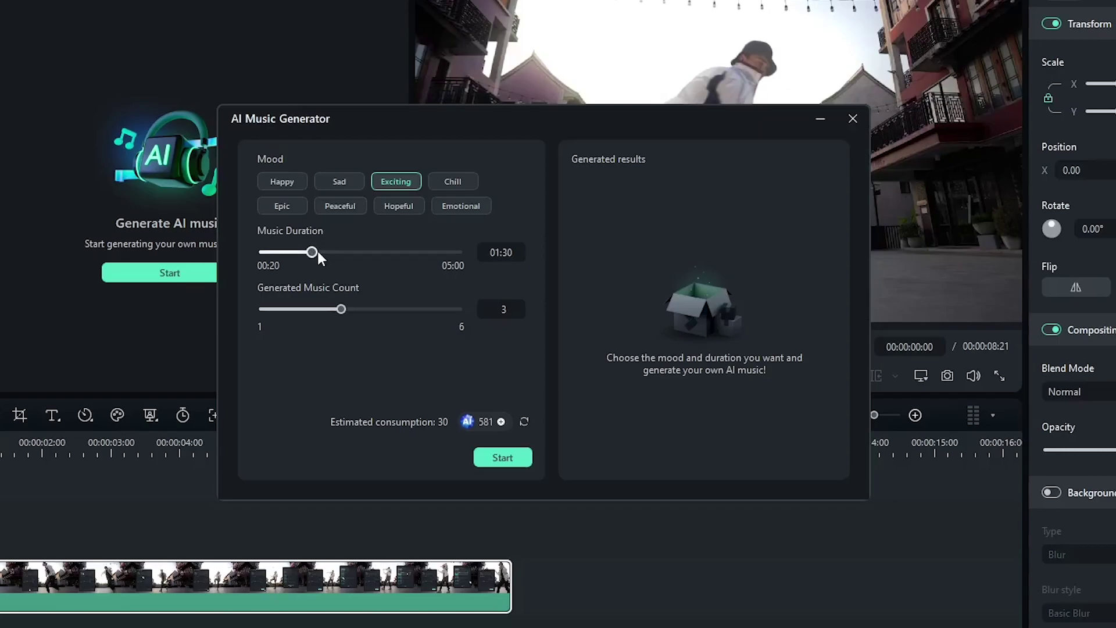
pyautogui.moveTo(319, 253)
pyautogui.mouseDown()
pyautogui.moveTo(334, 254)
pyautogui.moveTo(297, 260)
pyautogui.mouseUp()
pyautogui.moveTo(343, 310); pyautogui.dragTo(372, 313)
pyautogui.click(513, 463)
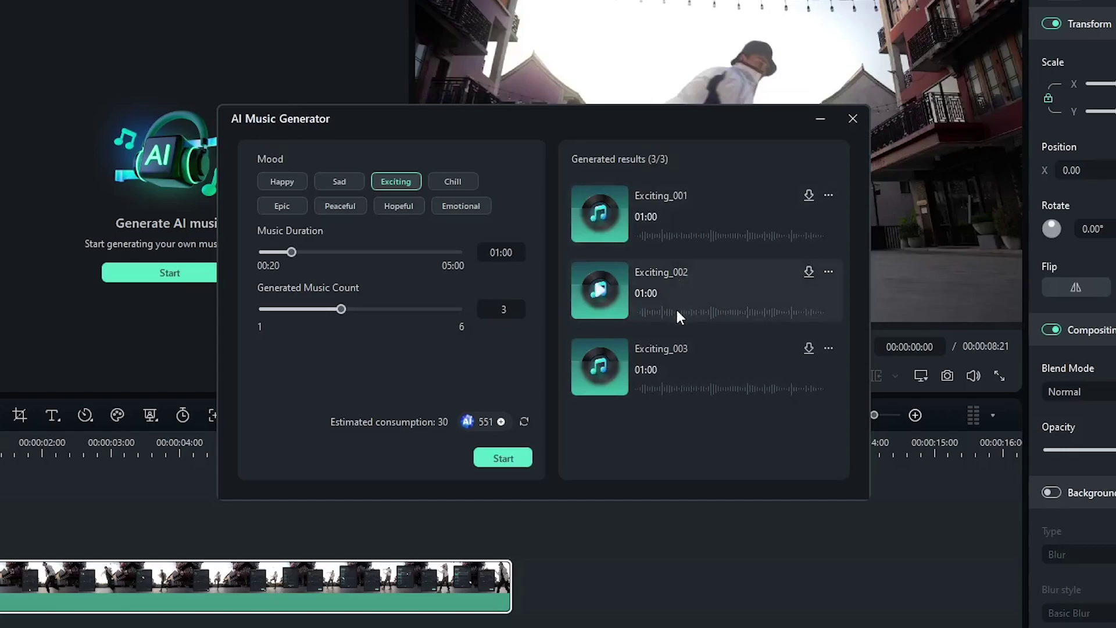
pyautogui.moveTo(599, 214)
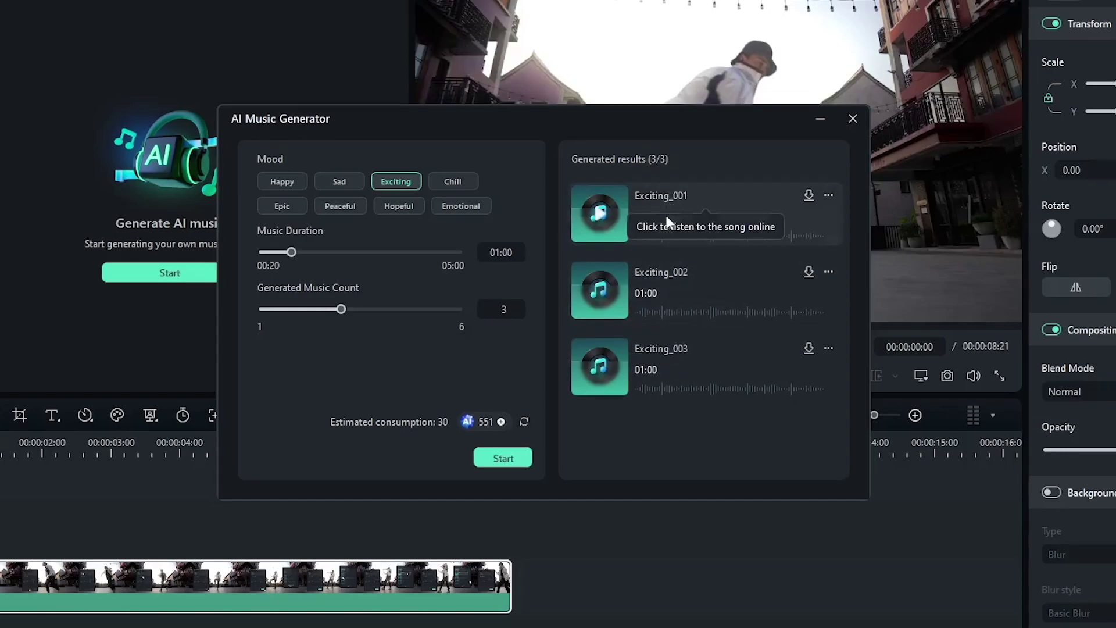
pyautogui.click(600, 215)
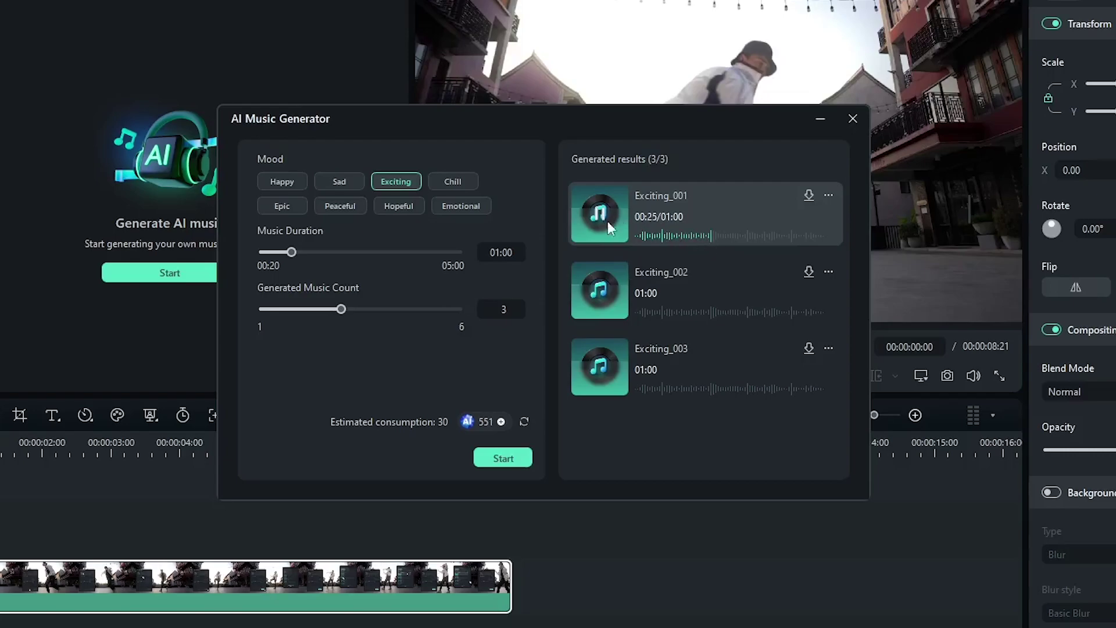
pyautogui.click(599, 294)
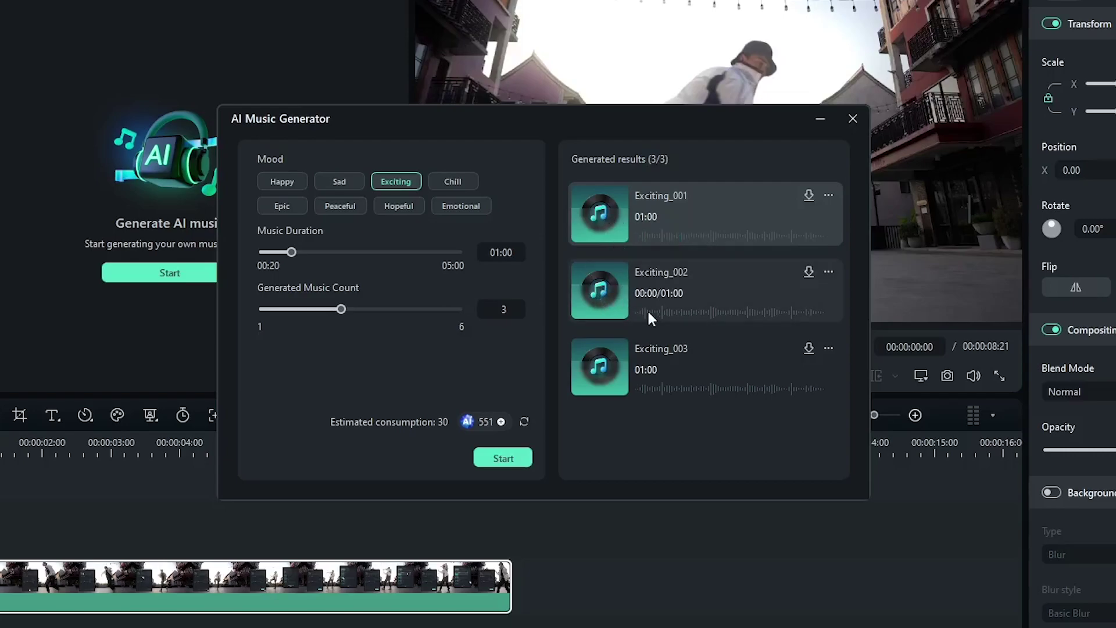
pyautogui.click(655, 312)
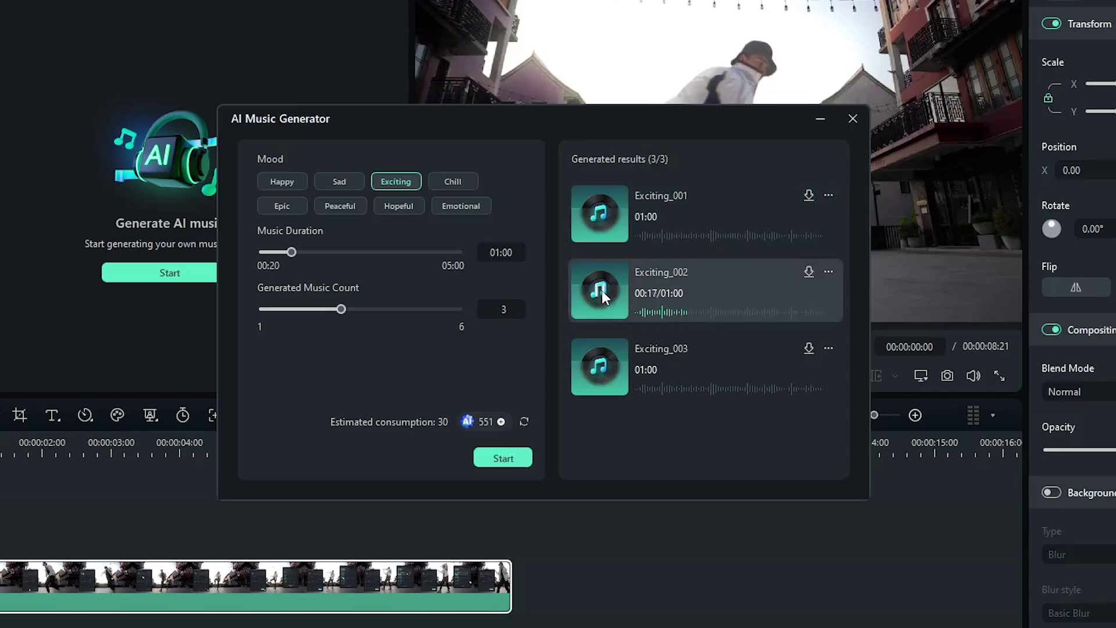
pyautogui.click(599, 370)
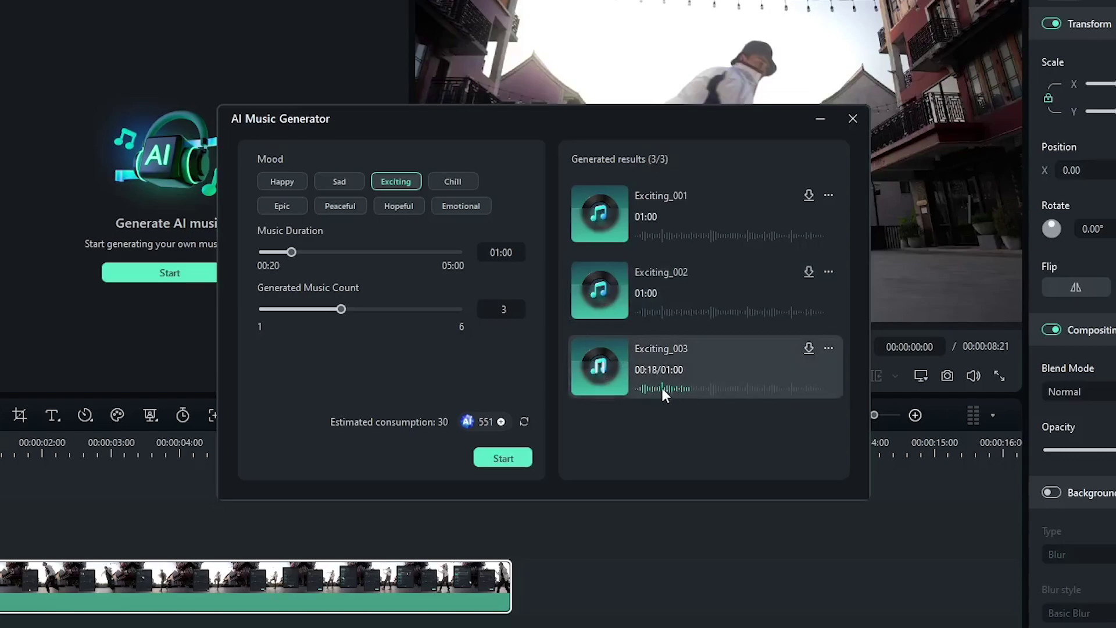
pyautogui.click(602, 366)
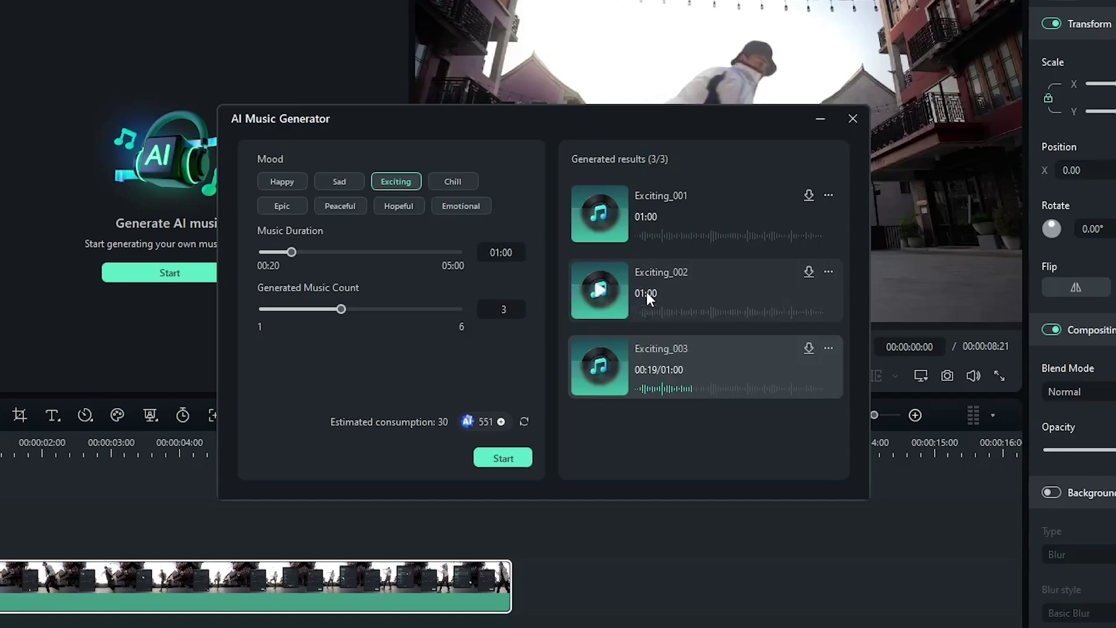
# Download Exciting_002, close the generator, and show it under AI Music > Generated.
pyautogui.click(810, 272)
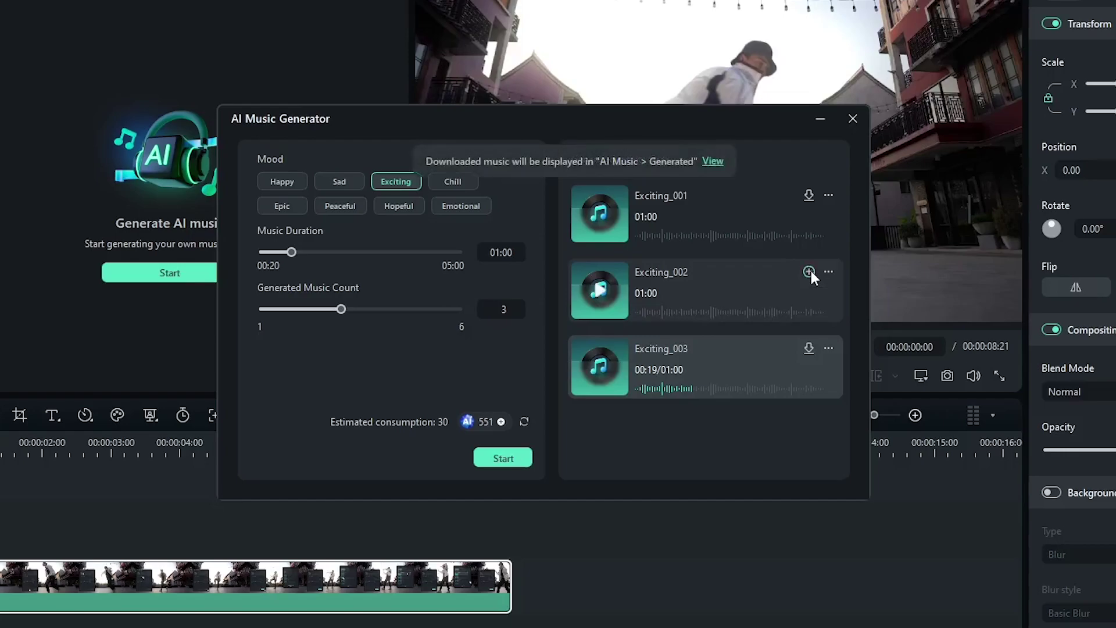
pyautogui.click(853, 119)
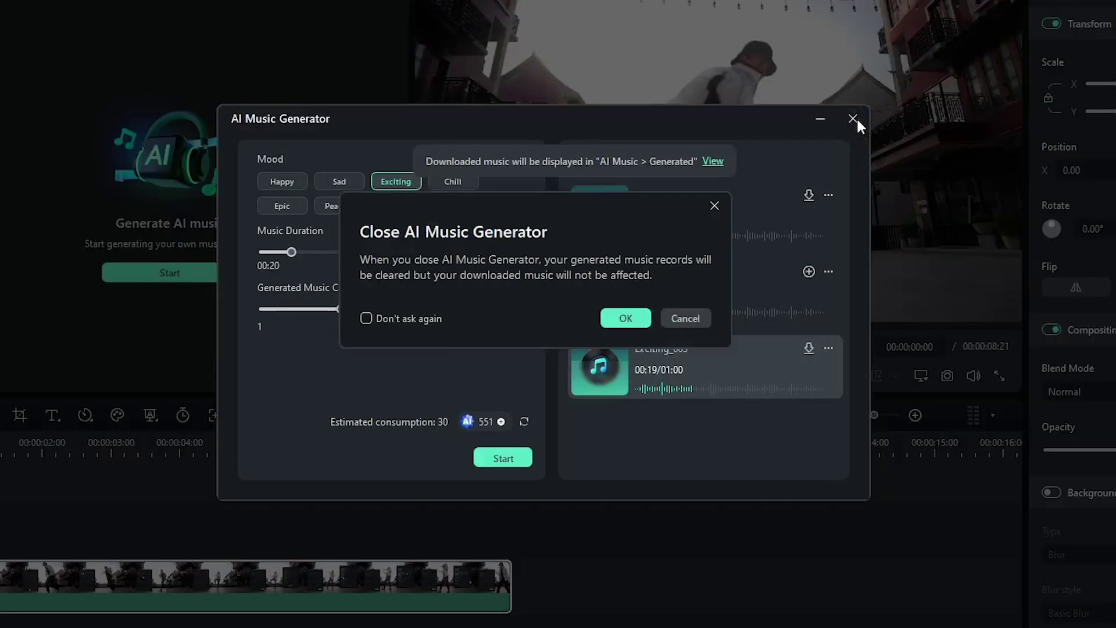
pyautogui.click(623, 317)
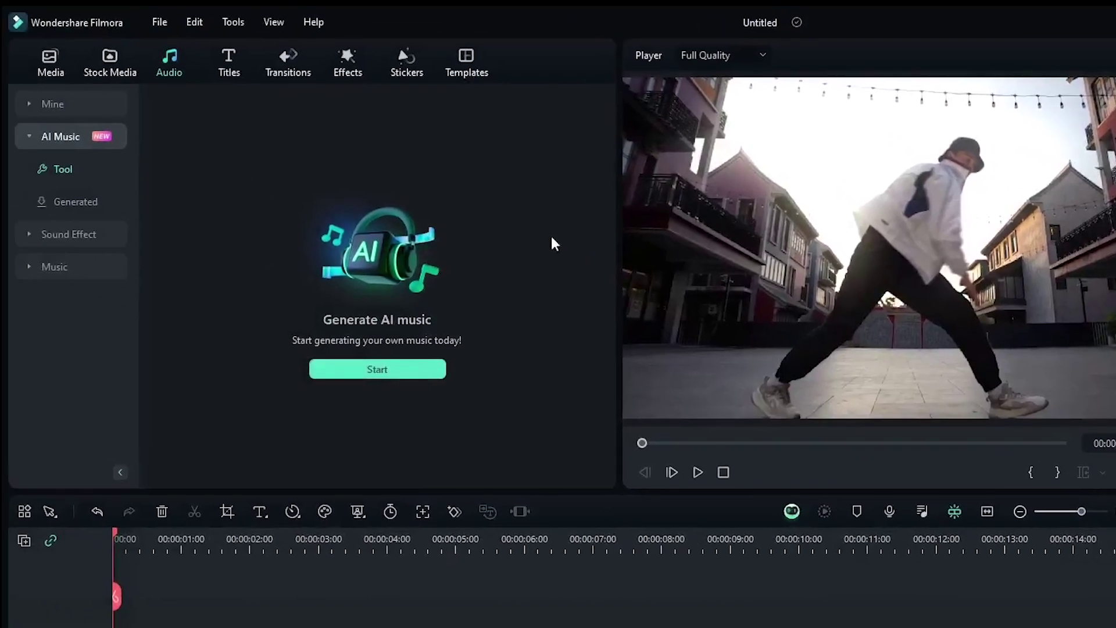
pyautogui.click(72, 203)
pyautogui.moveTo(179, 124)
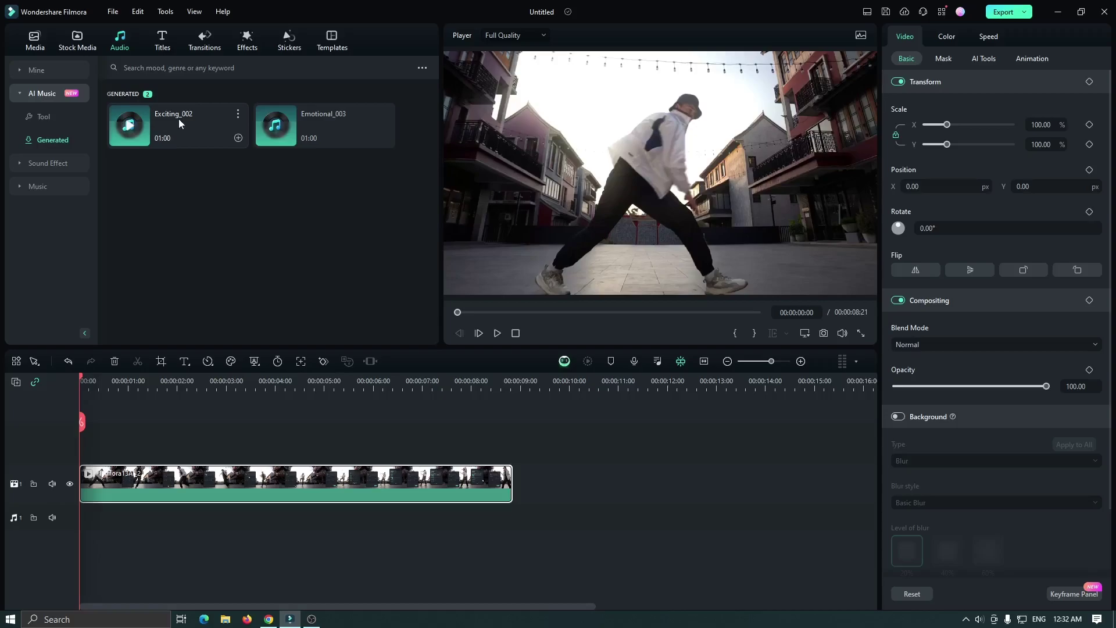
# Place Exciting_002 on the audio track beneath the dance clip and play the edit from the start.
pyautogui.moveTo(179, 119); pyautogui.dragTo(80, 513)
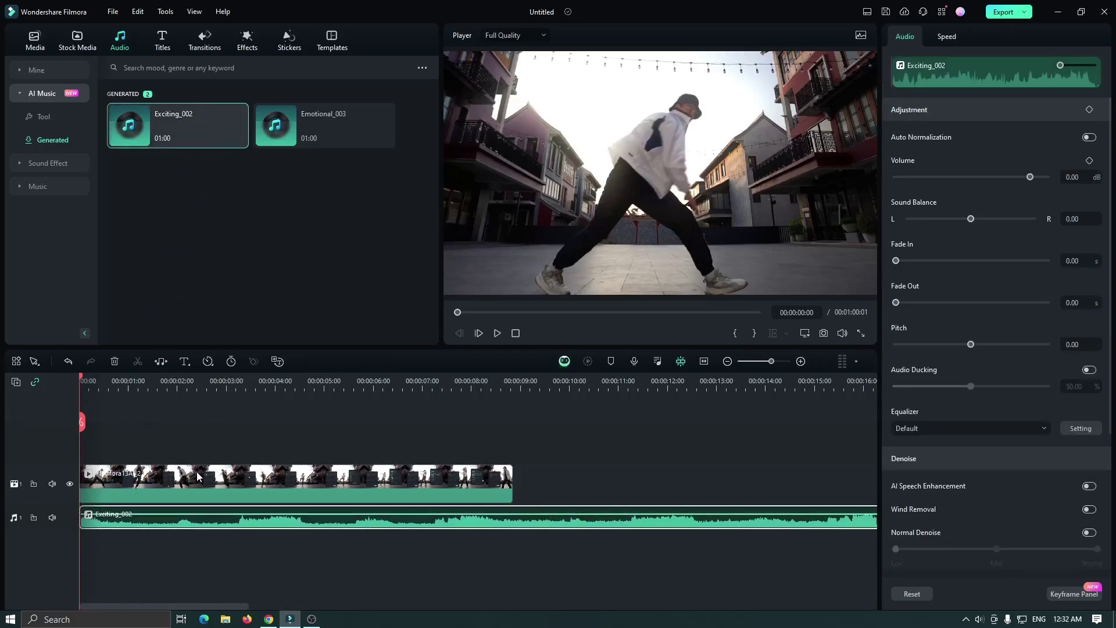
pyautogui.press('space')
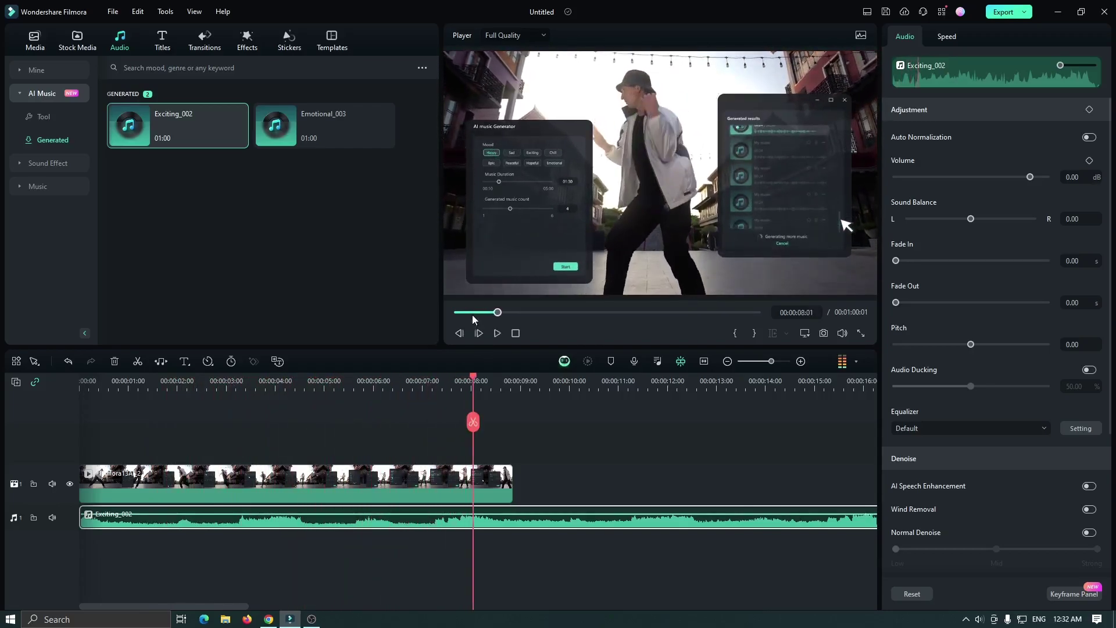
pyautogui.moveTo(469, 314); pyautogui.dragTo(447, 319)
pyautogui.press('space')
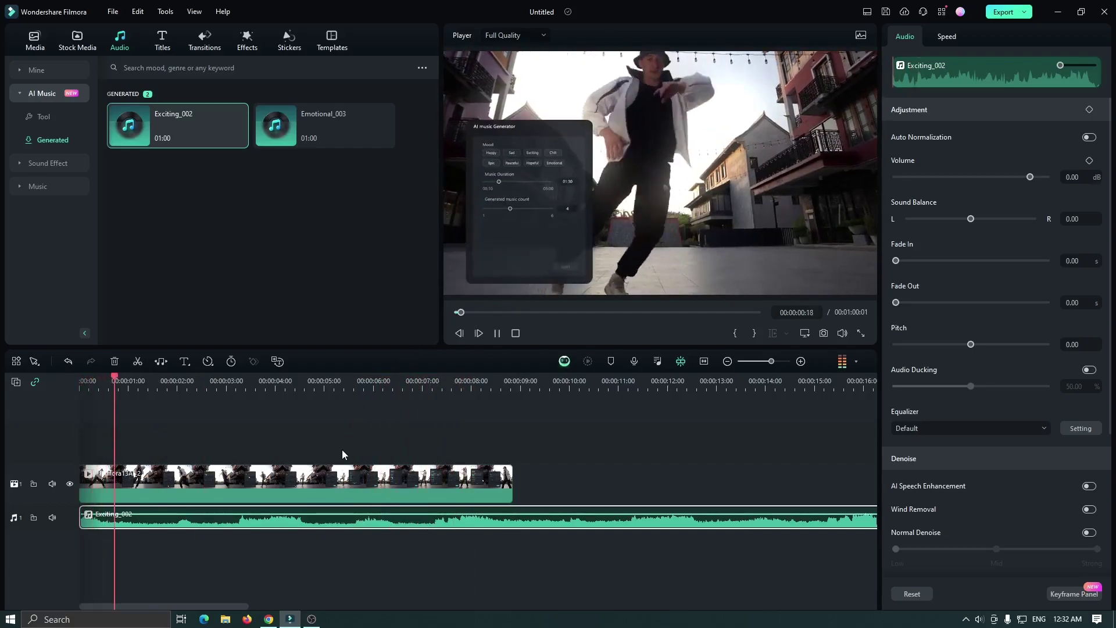
pyautogui.press('space')
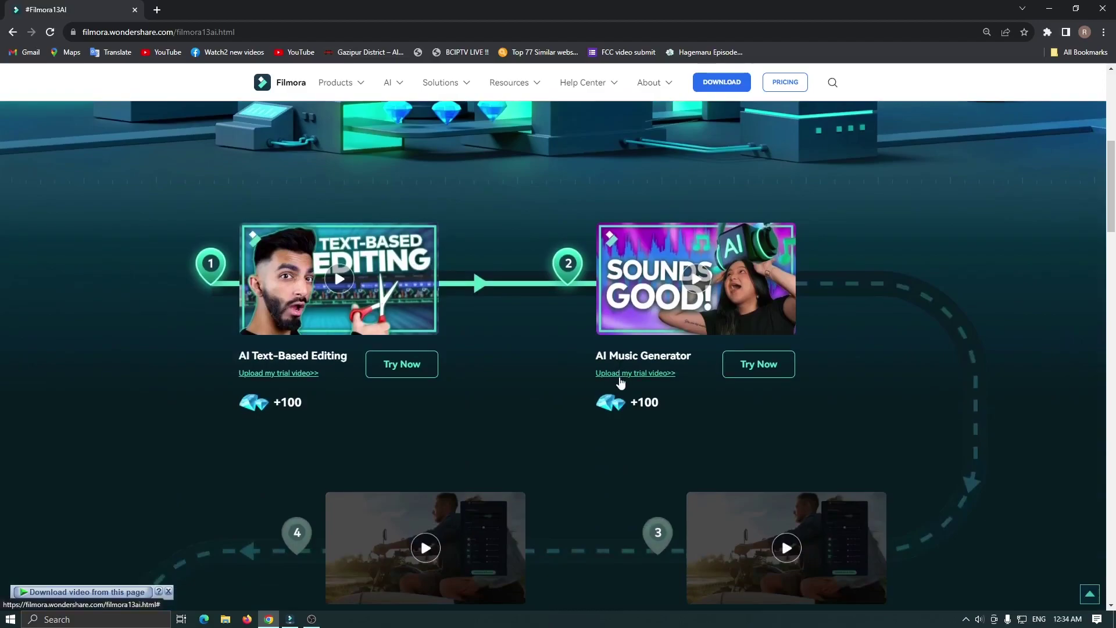
# Open the 'Upload my trial video' form under AI Music Generator on the Filmora13AI page.
pyautogui.click(621, 373)
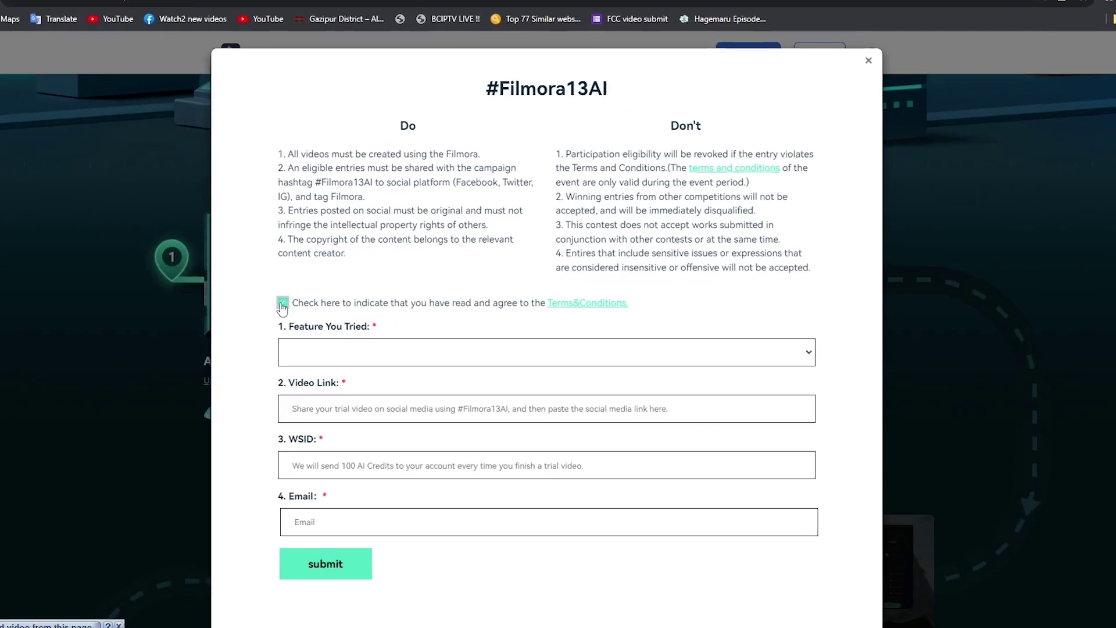
# Select AI Music Generator as the tried feature, then move through the Video Link, WSID and Email fields.
pyautogui.click(299, 358)
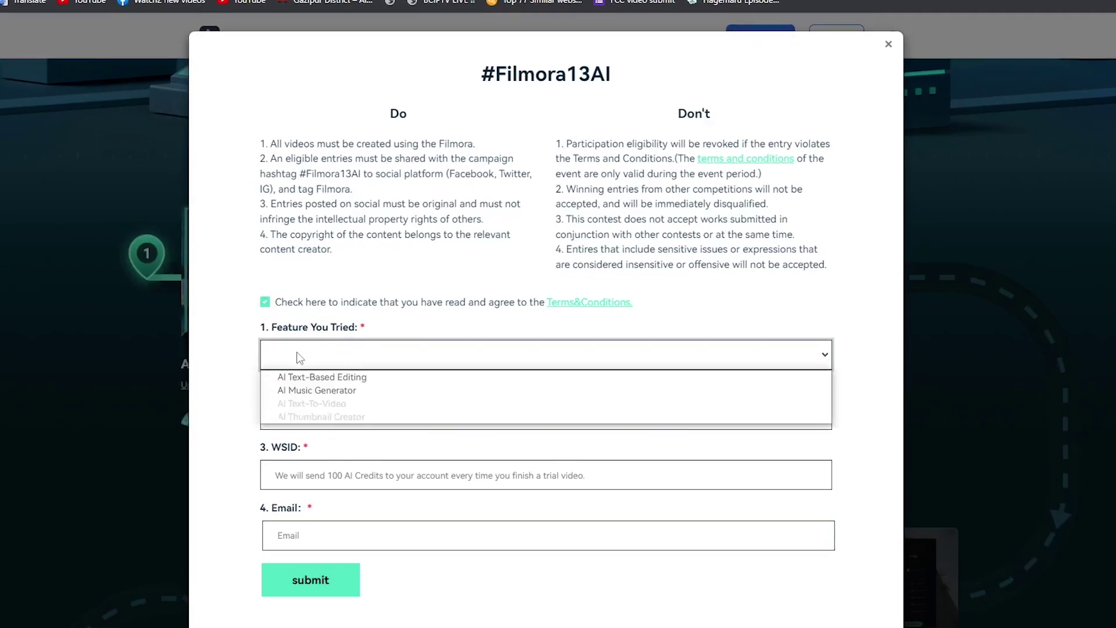
pyautogui.click(317, 391)
pyautogui.click(310, 423)
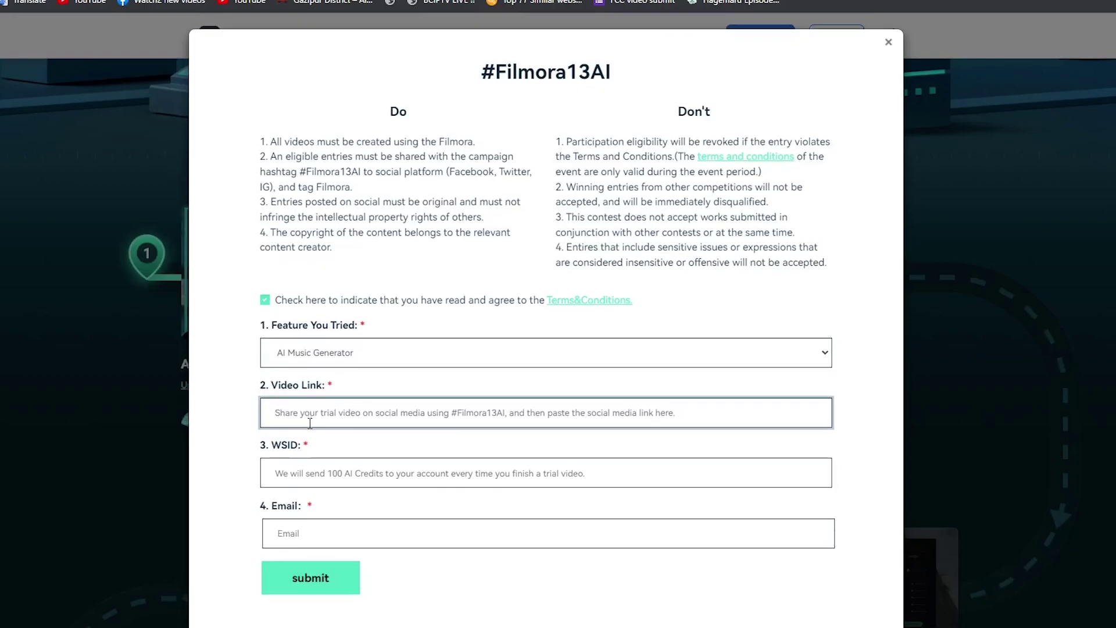
pyautogui.click(331, 475)
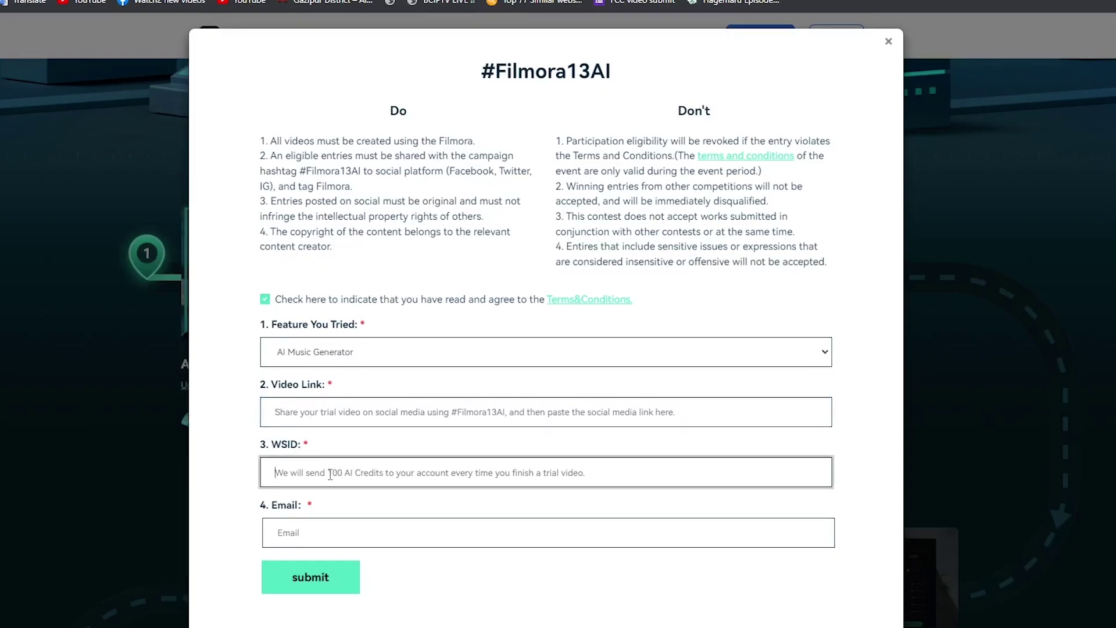
pyautogui.click(318, 533)
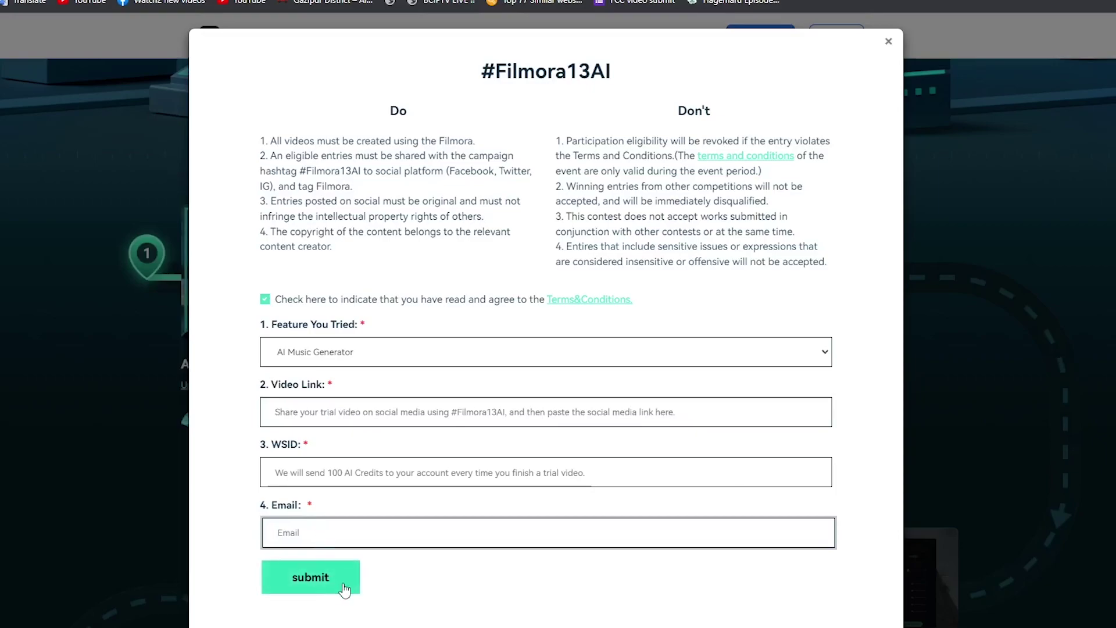